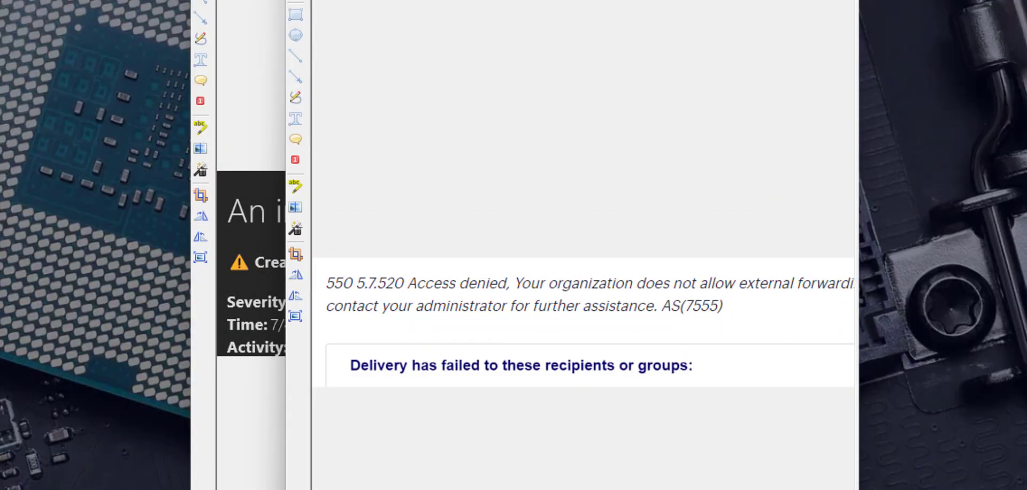
pyautogui.click(545, 274)
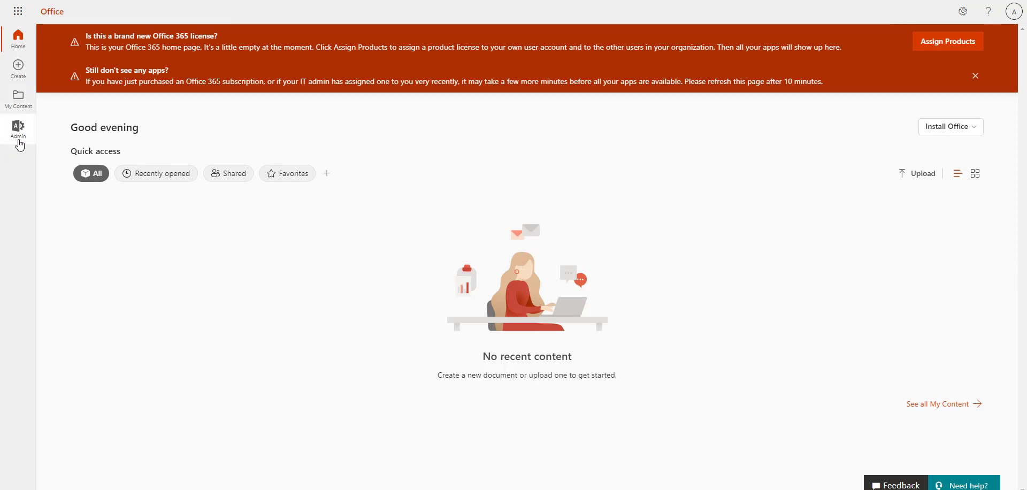
pyautogui.click(18, 133)
pyautogui.moveTo(396, 489)
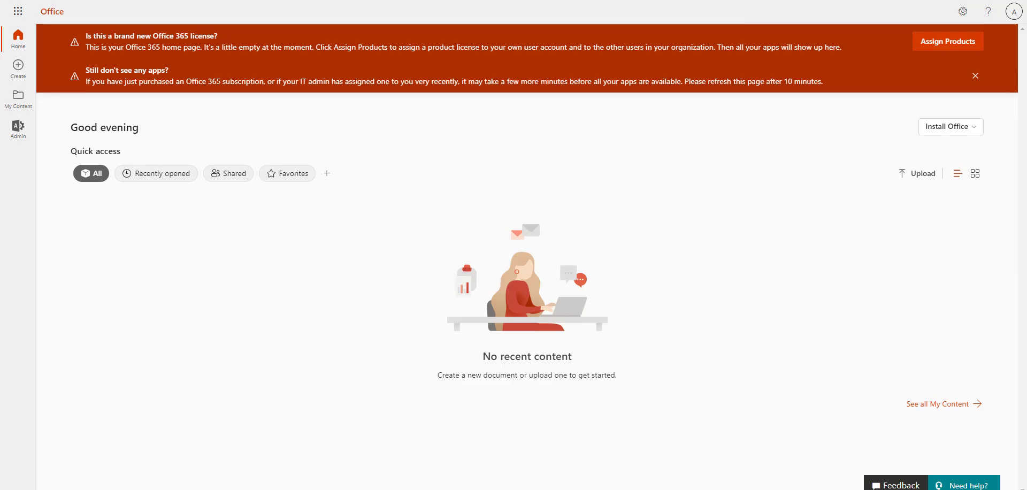
# Step: Open a private browsing window and go to protection.office.com/antispam
pyautogui.hotkey('ctrl', 'shift', 'n')
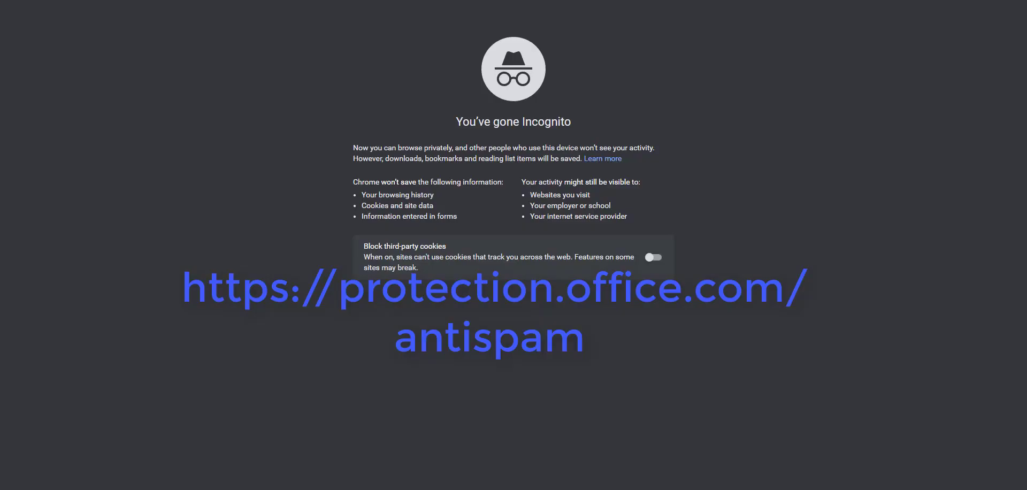
pyautogui.write('protection')
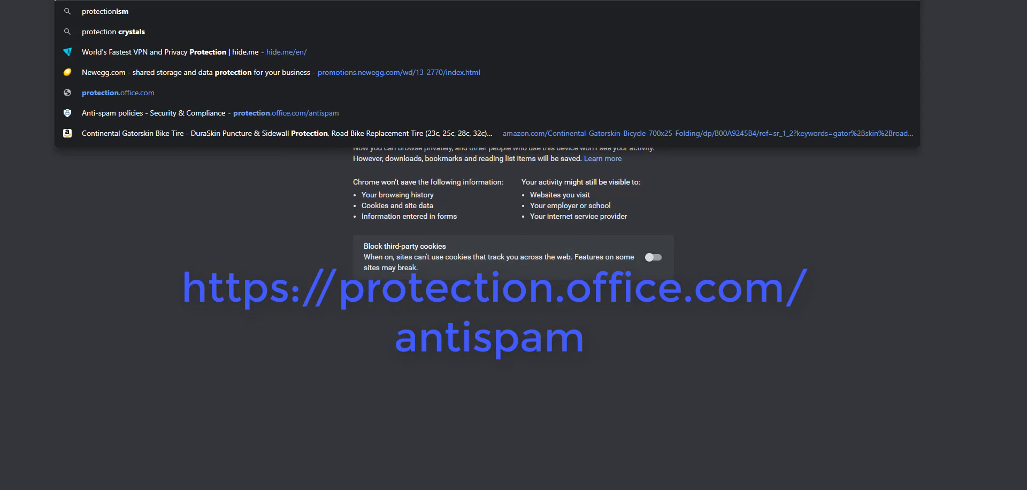
pyautogui.write('.office.com')
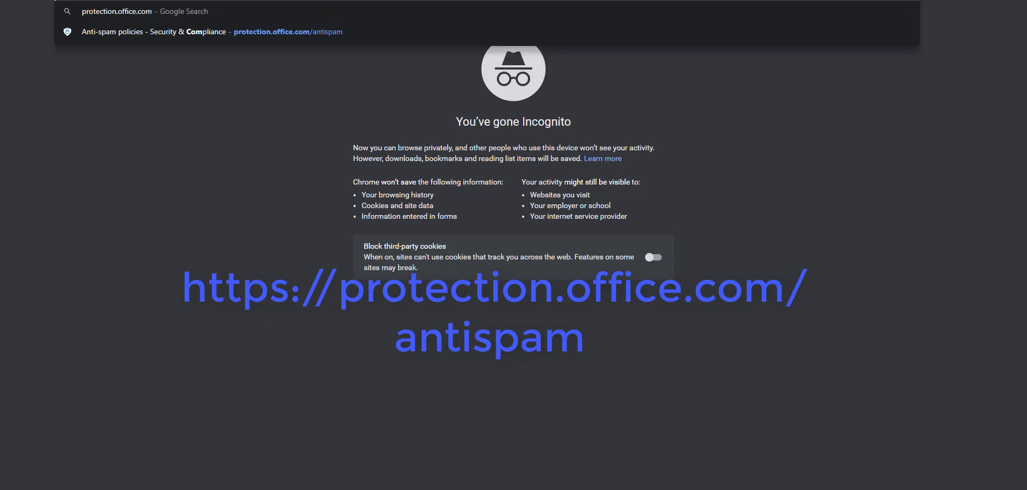
pyautogui.write('/annti')
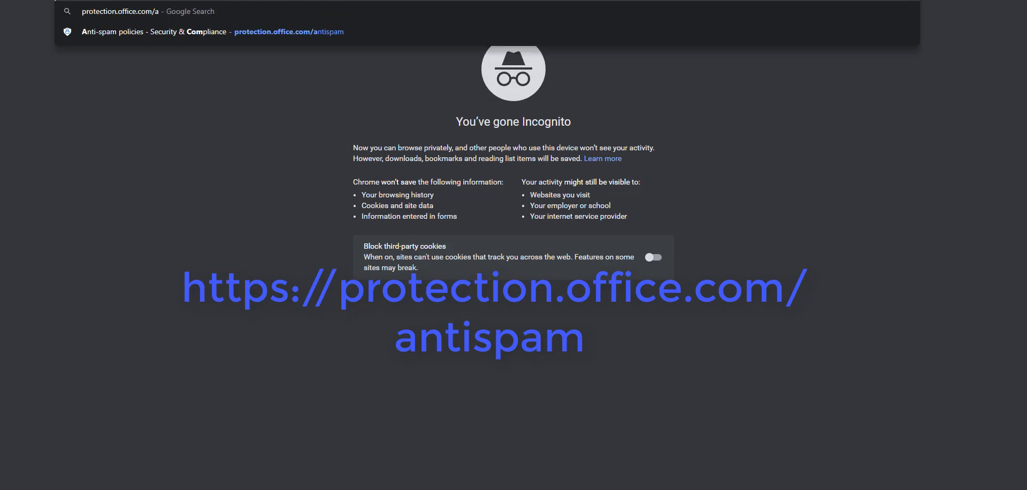
pyautogui.press('BackSpace')
pyautogui.press('BackSpace')
pyautogui.press('BackSpace')
pyautogui.press('BackSpace')
pyautogui.write('ntispam')
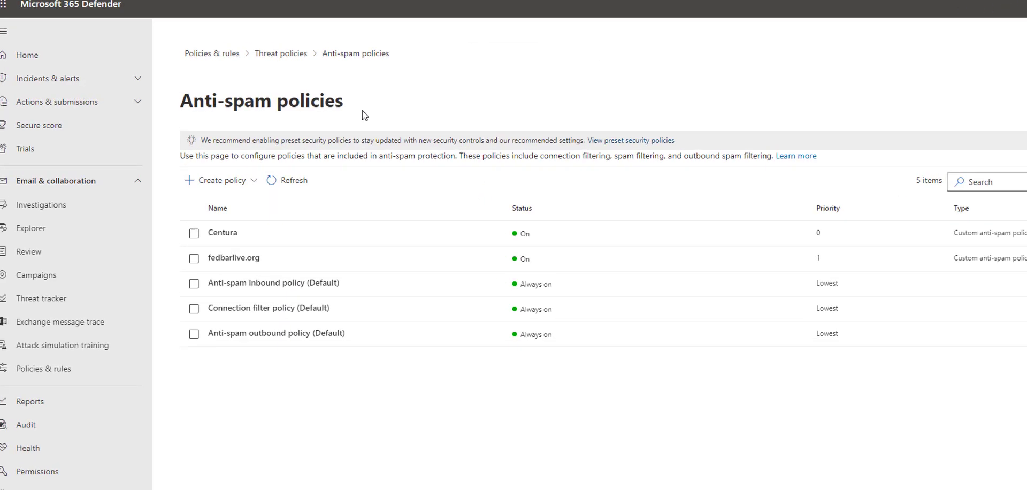
# Step: Start a new outbound anti-spam policy and name it VCC
pyautogui.click(228, 183)
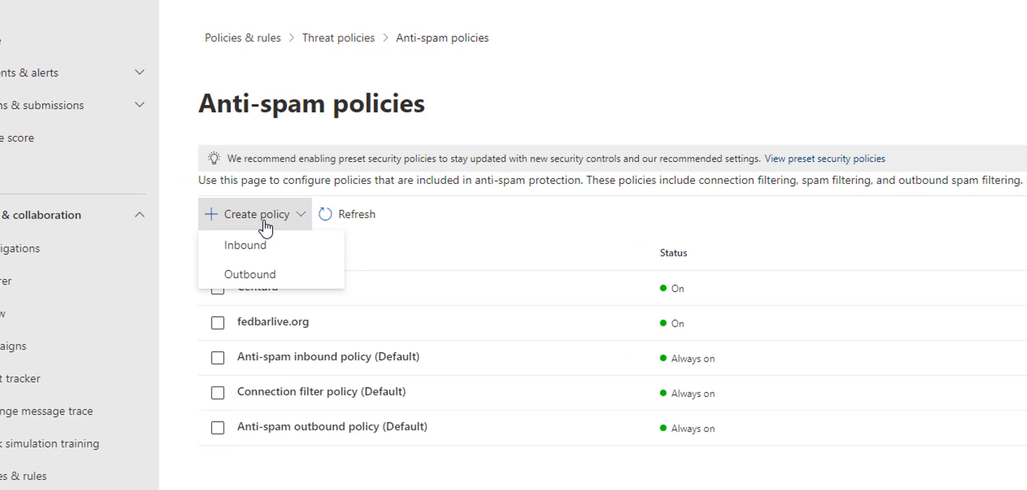
pyautogui.click(244, 272)
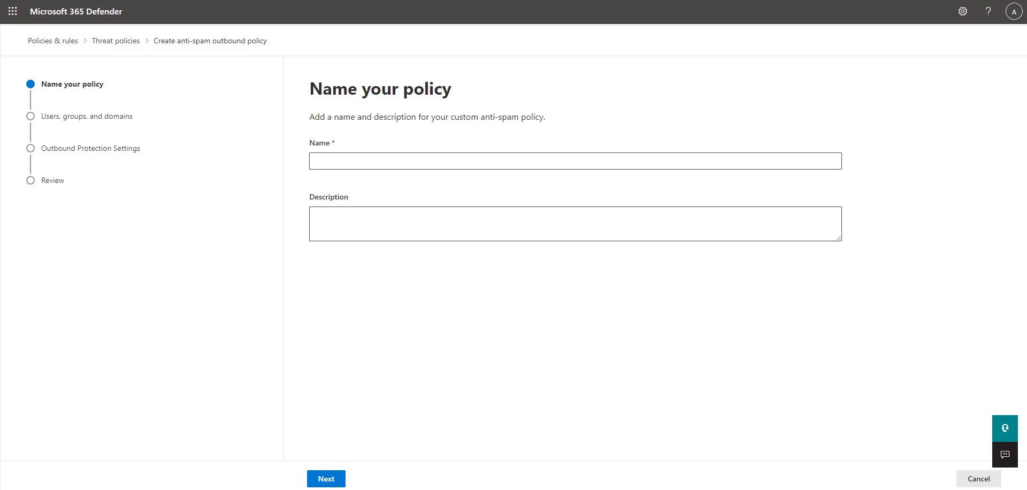
pyautogui.click(409, 162)
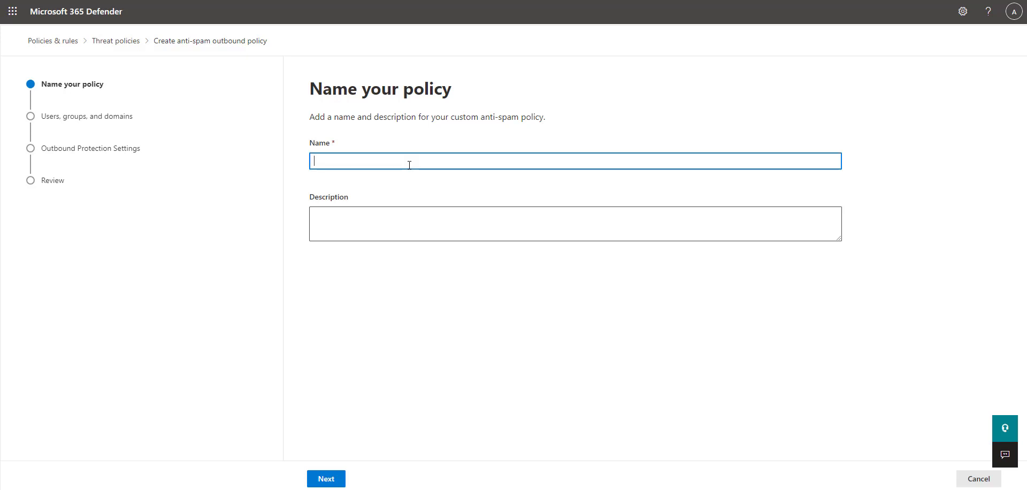
pyautogui.write('VCC')
# Step: Enter the policy description "Outbound Forwarding for Specific User." and continue to the users, groups and domains stage
pyautogui.click(370, 214)
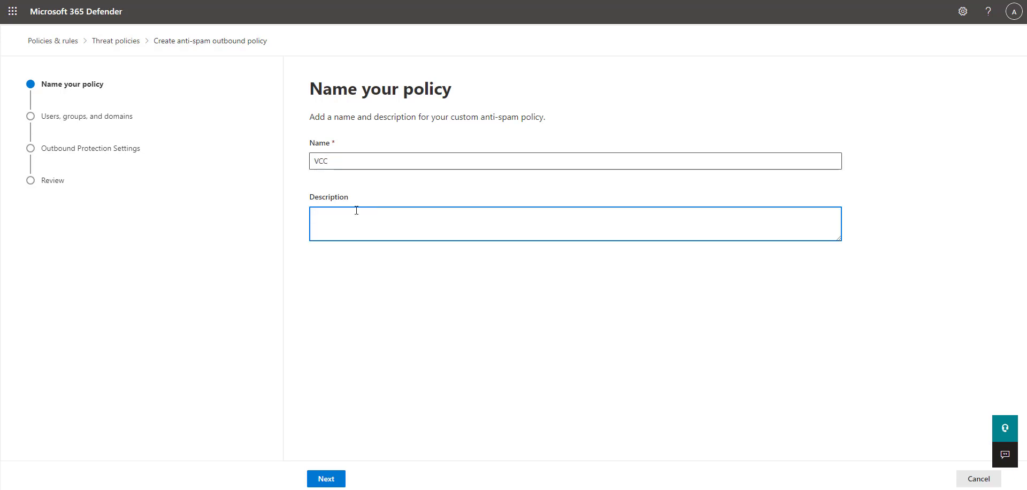
pyautogui.write('Outbound Forward')
pyautogui.press('BackSpace')
pyautogui.press('BackSpace')
pyautogui.press('BackSpace')
pyautogui.press('BackSpace')
pyautogui.press('BackSpace')
pyautogui.write('rwa')
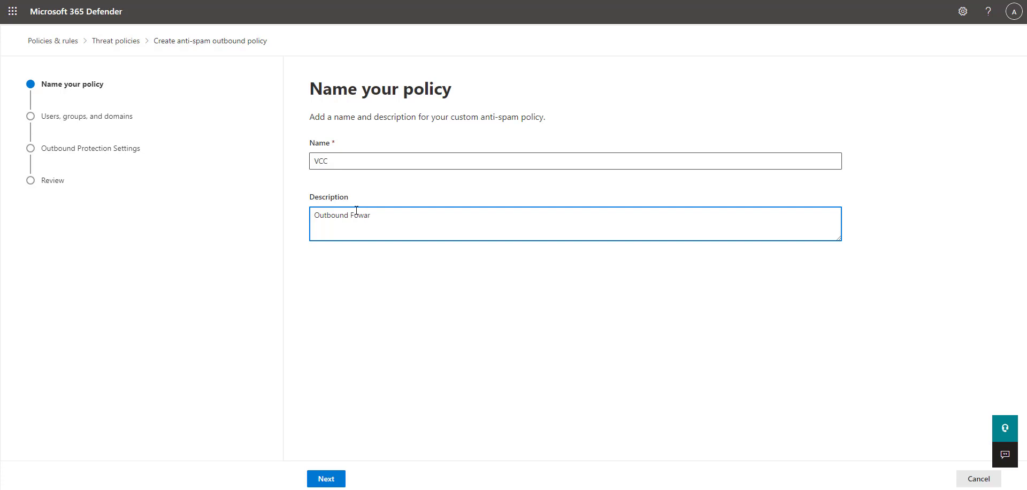
pyautogui.press('BackSpace')
pyautogui.press('BackSpace')
pyautogui.press('BackSpace')
pyautogui.write('rwardiong for')
pyautogui.rightClick(356, 210)
pyautogui.click(407, 229)
pyautogui.write('Specific User.')
pyautogui.click(321, 479)
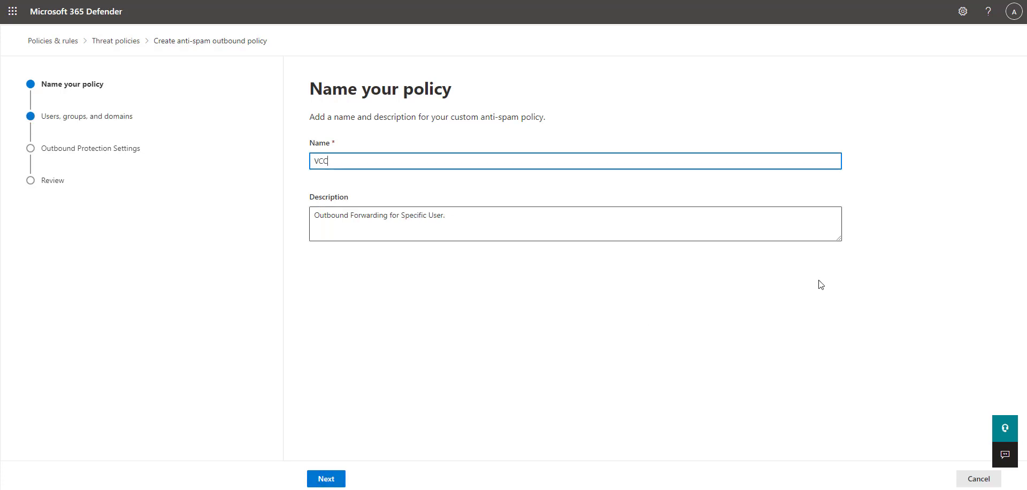
pyautogui.click(439, 342)
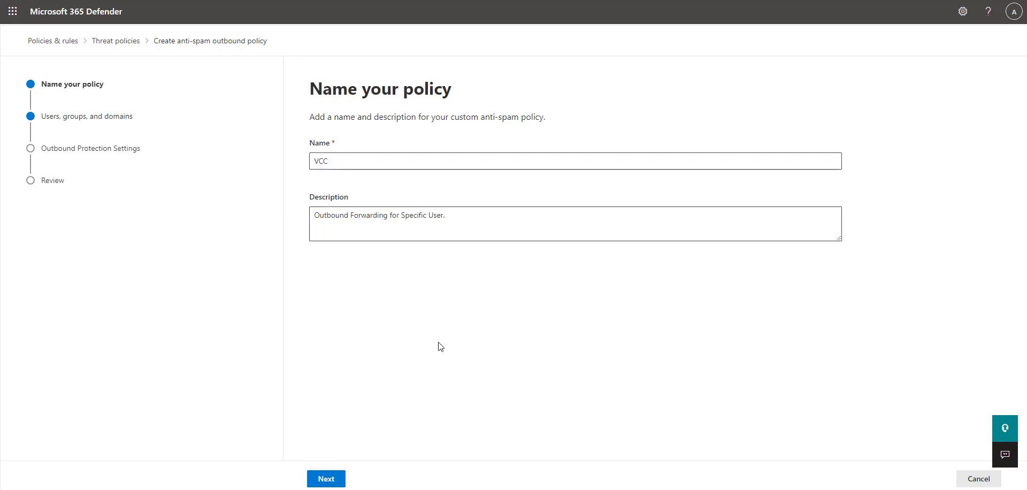
pyautogui.click(338, 480)
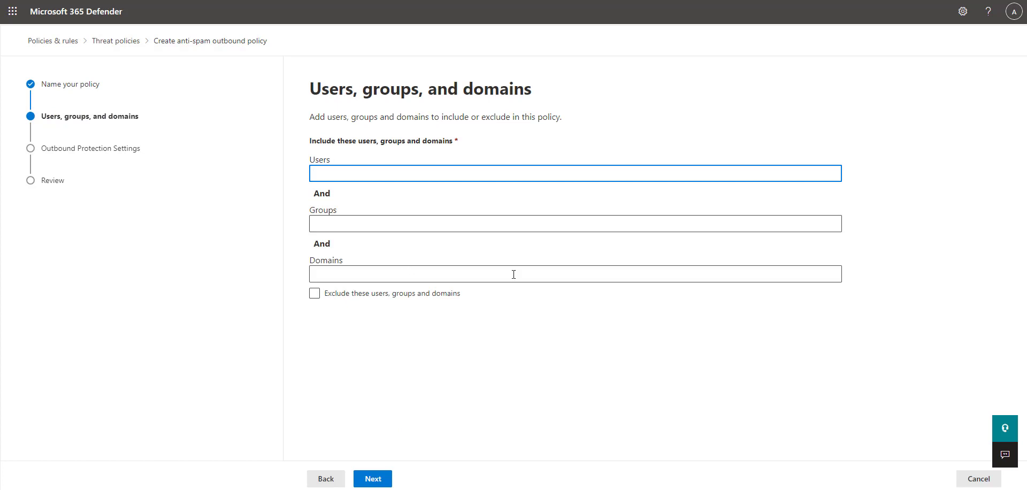
pyautogui.click(727, 294)
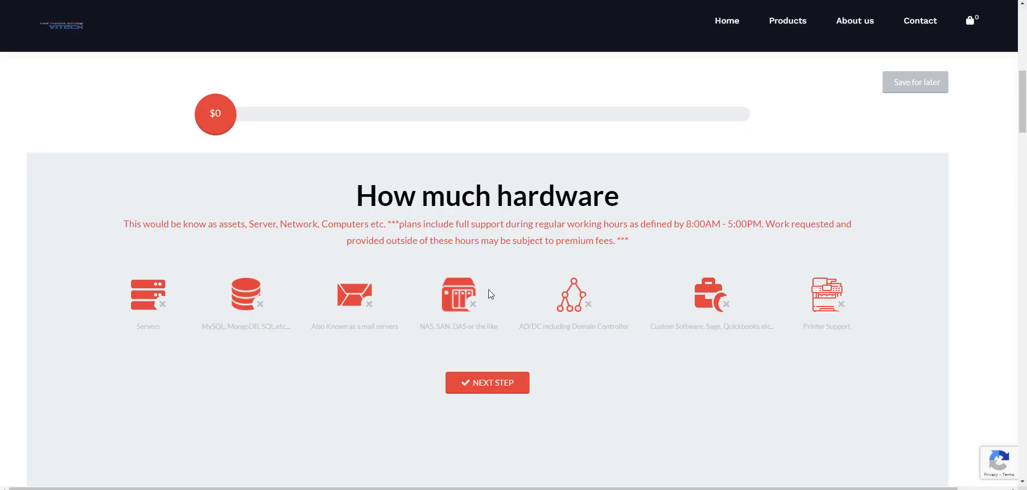
pyautogui.scroll(-15, 524, 287)
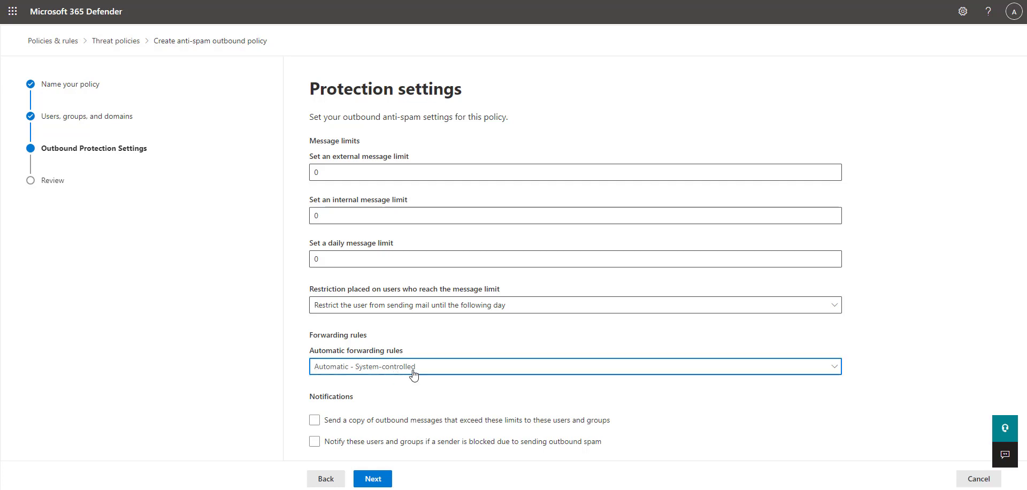
# Step: Set the policy's automatic forwarding rules to "On - Forwarding is enabled" and continue to the review stage
pyautogui.click(413, 371)
pyautogui.click(382, 423)
pyautogui.click(373, 478)
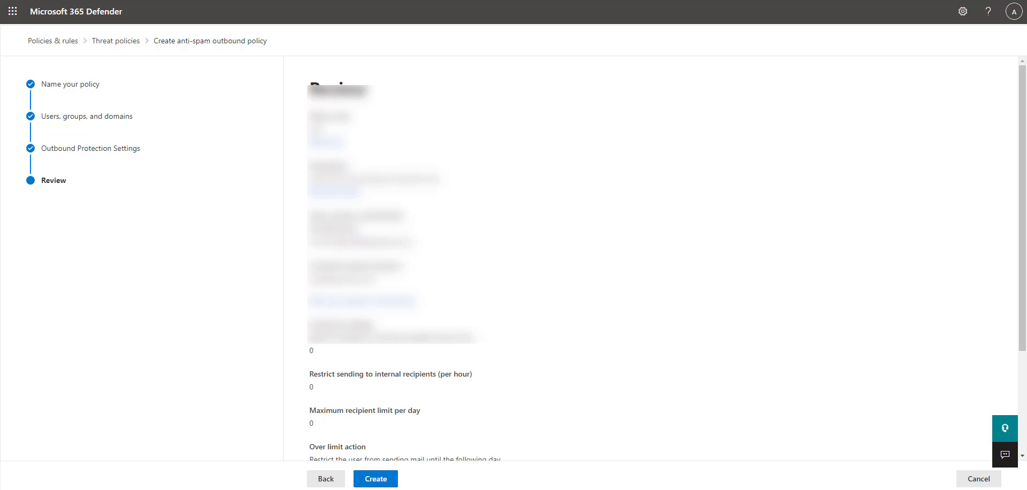
# Step: Review the outbound policy's settings, create the policy and return to the anti-spam policies list
pyautogui.scroll(-5, 915, 243)
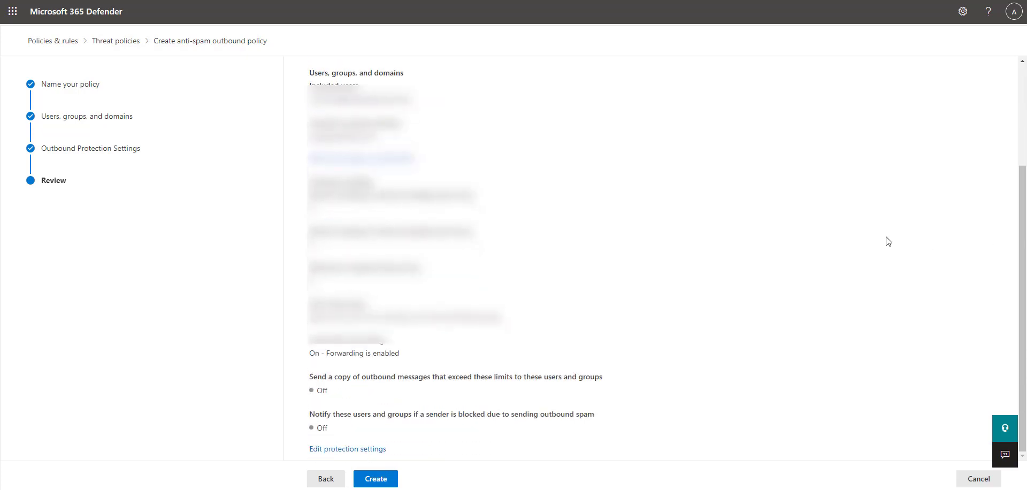
pyautogui.click(374, 483)
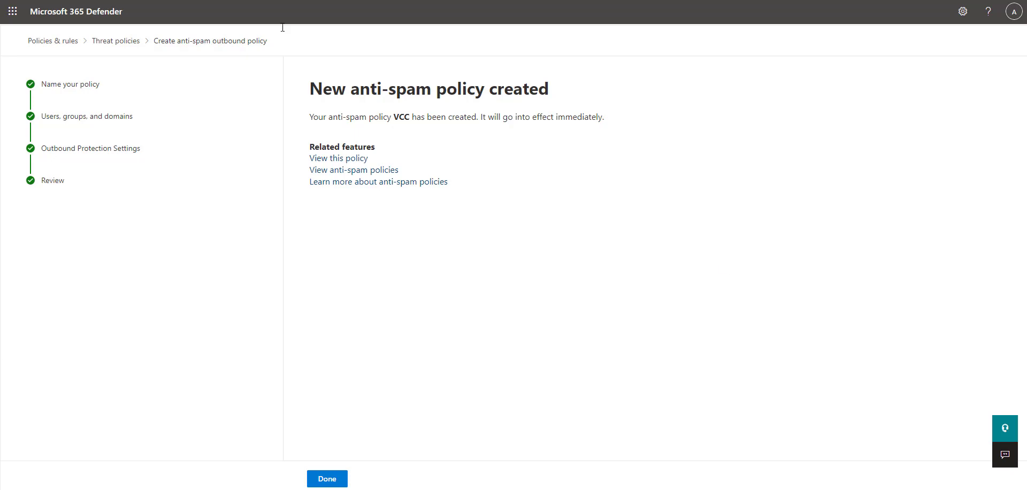
pyautogui.click(337, 478)
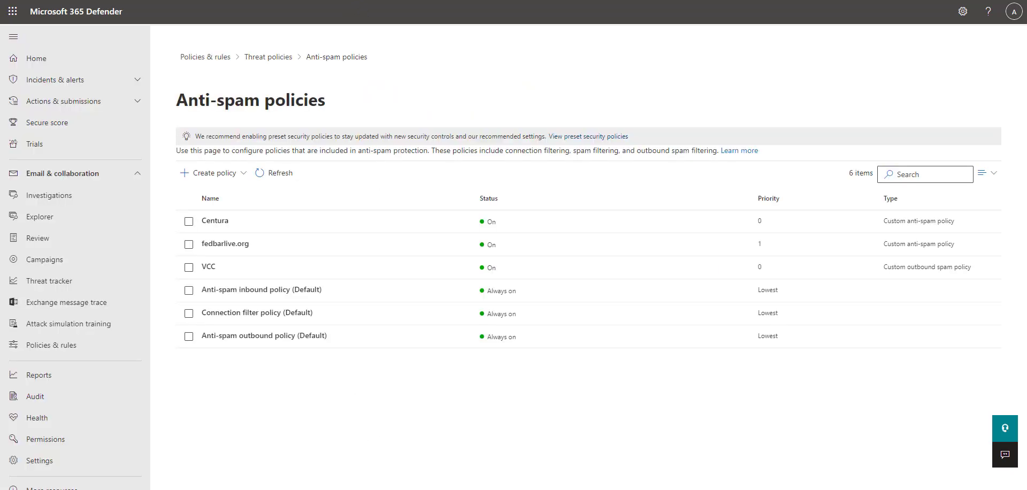